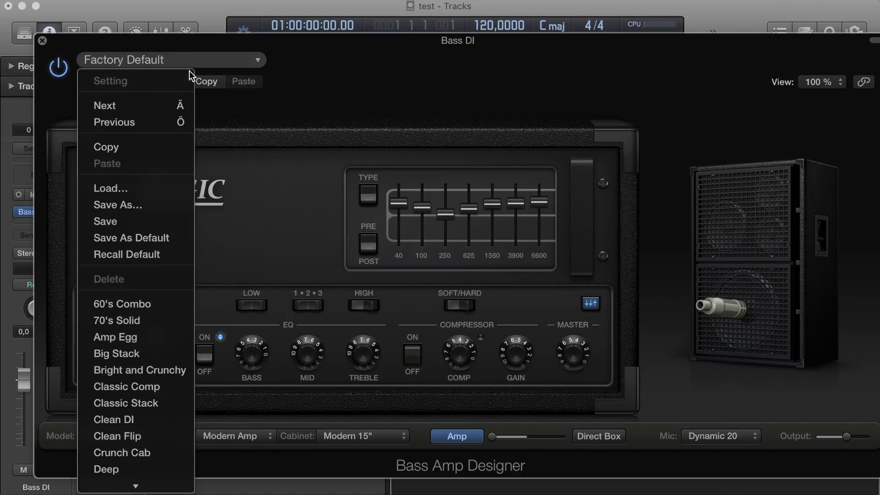
Load the Classic Stack preset in the Bass DI track's Bass Amp Designer and close the plug-in window
scroll(130, 403, down, 2)
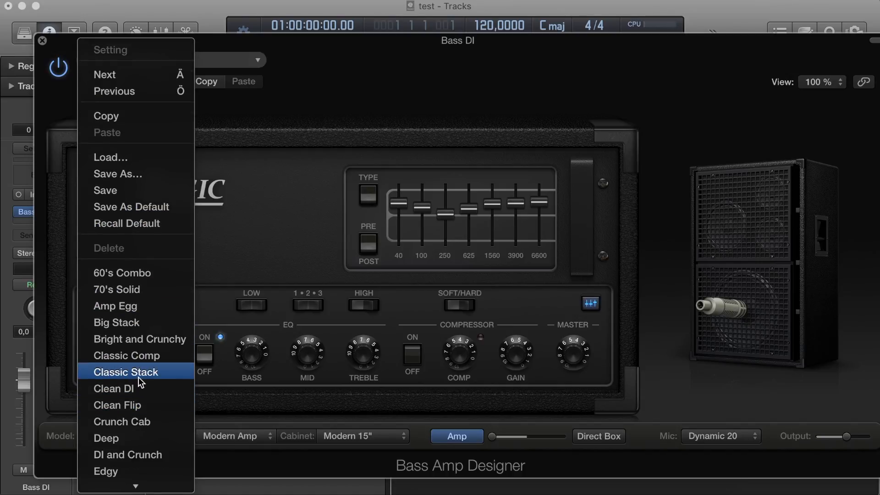
scroll(138, 380, down, 15)
scroll(131, 216, up, 8)
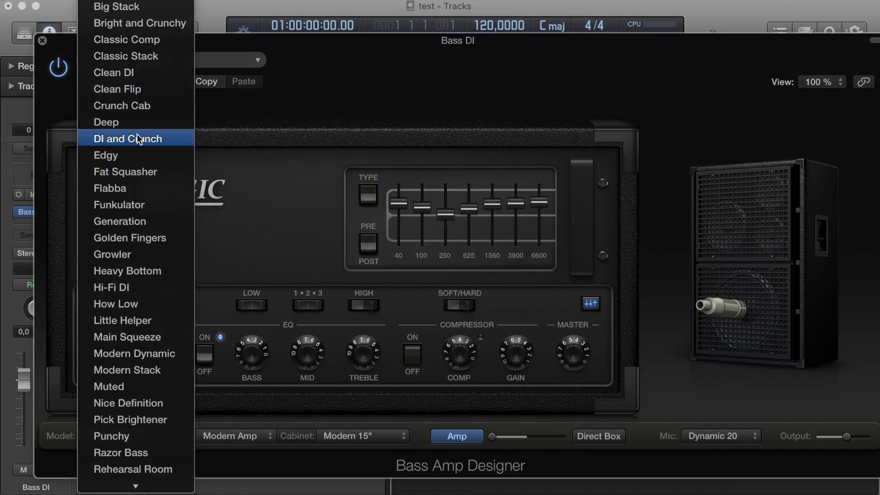
click(133, 59)
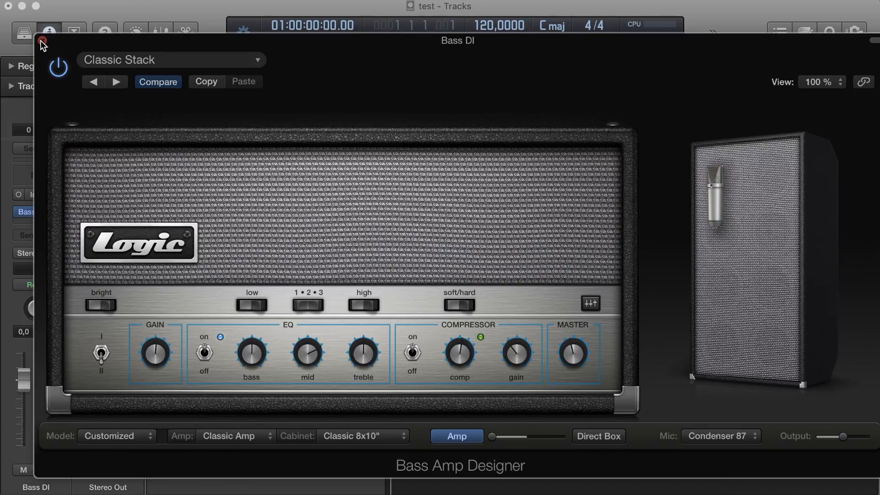
click(42, 40)
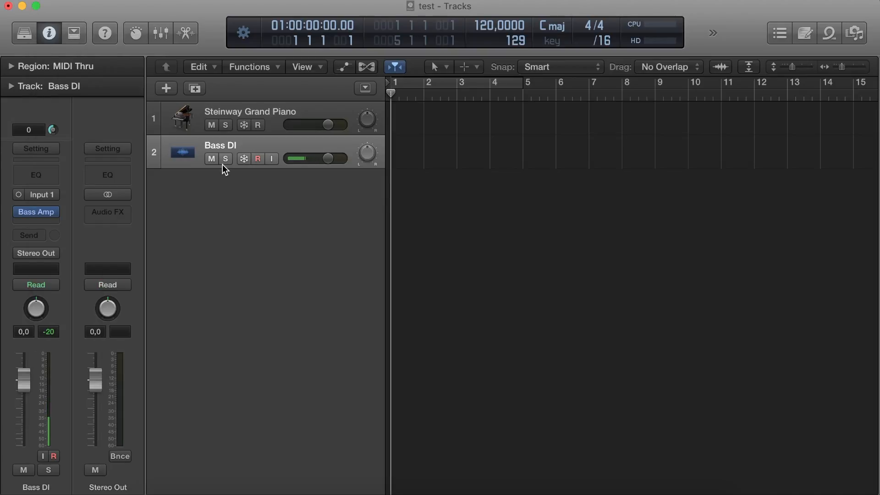
Duplicate the Bass DI track three times
click(195, 88)
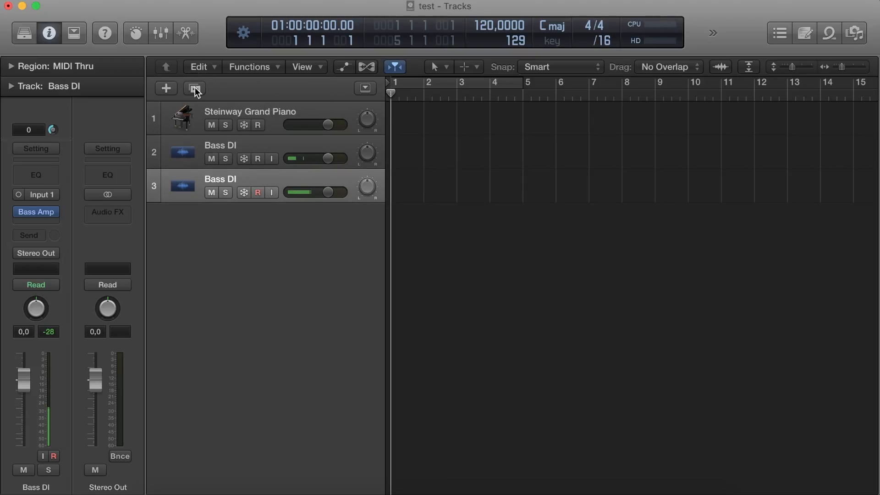
click(195, 89)
click(195, 88)
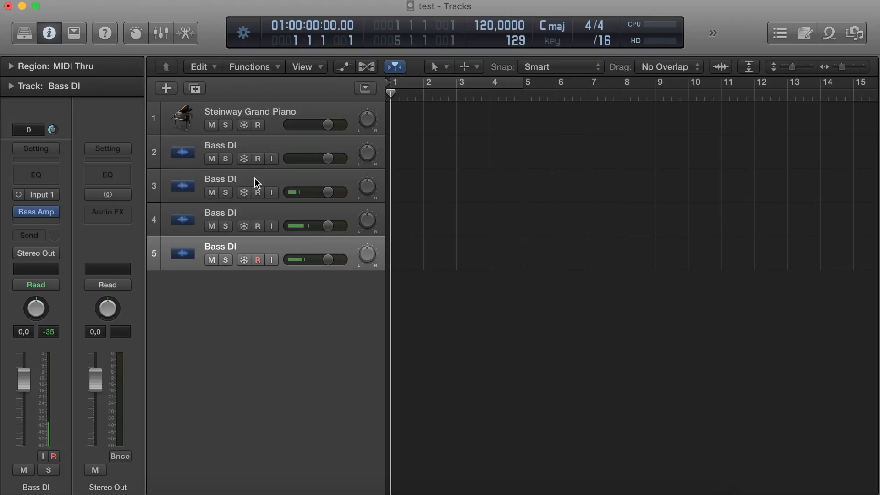
Rename the first duplicated Bass DI track, track 3, to AGTR and track 4 to EGTR
click(229, 179)
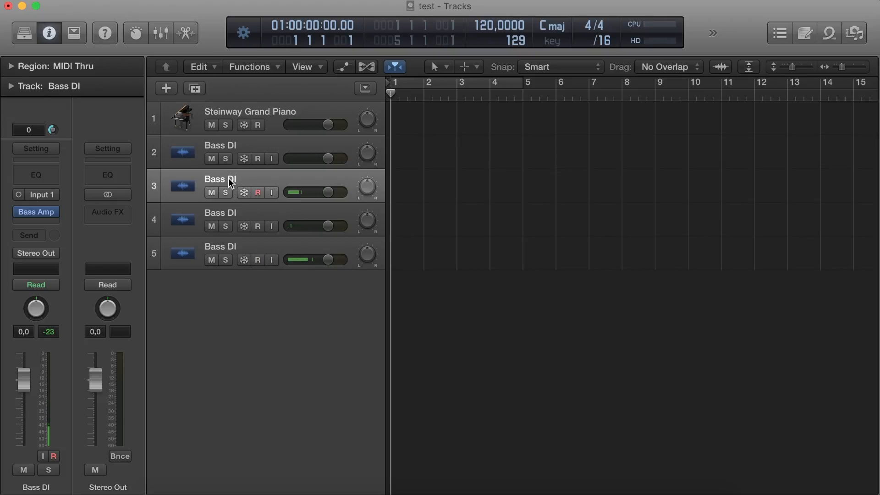
double_click(228, 179)
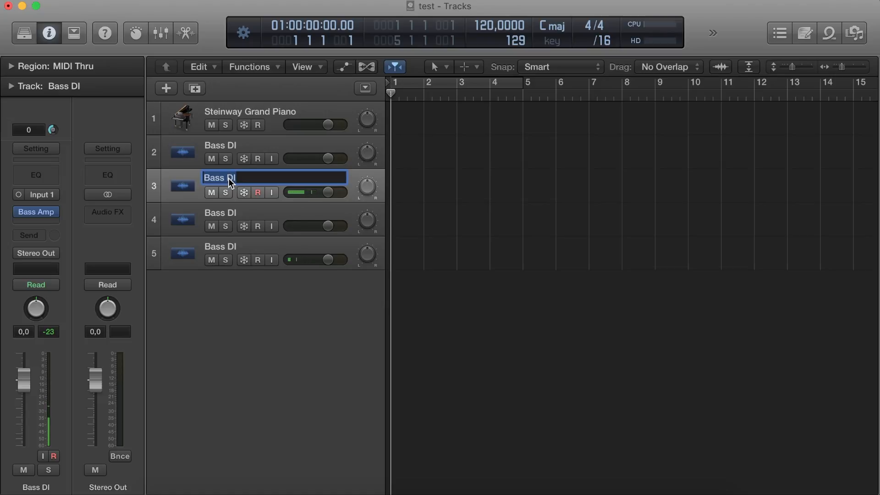
text(AGTR)
key(Return)
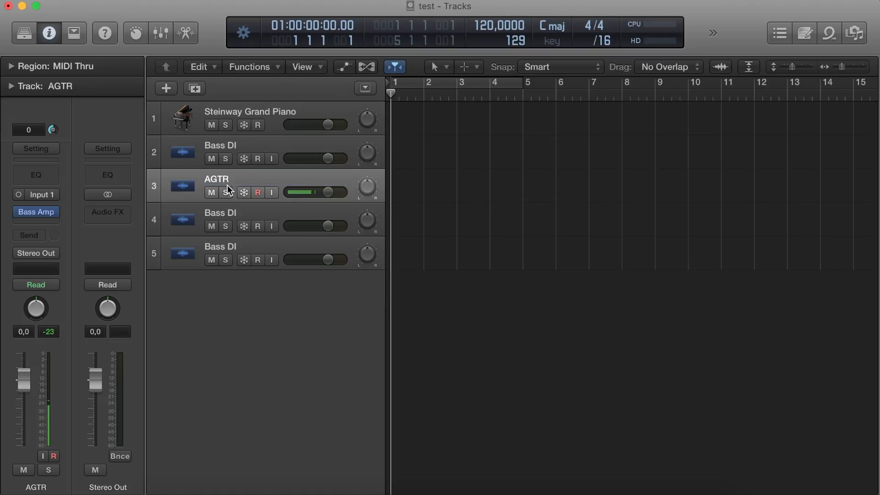
double_click(219, 210)
text(EGTR)
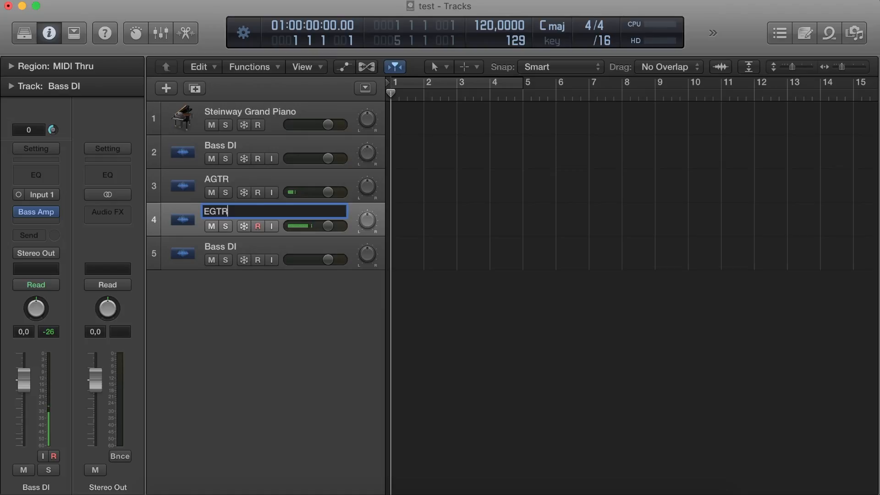
key(Return)
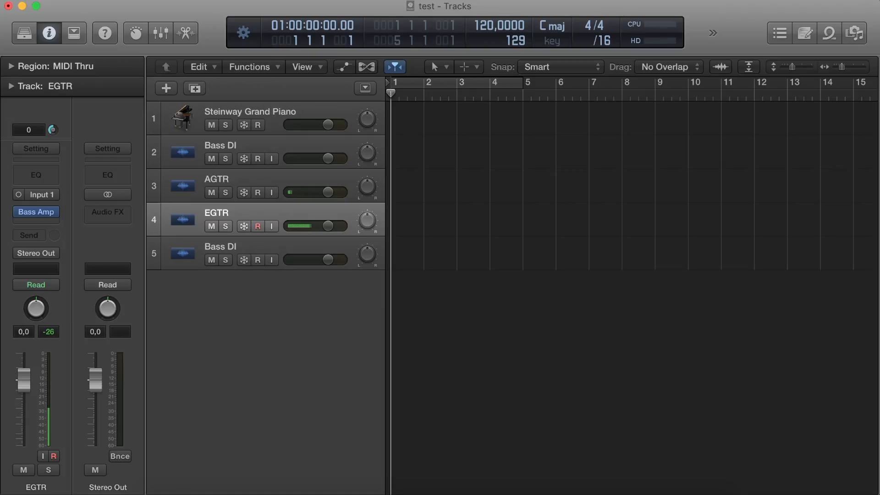
Rename the last duplicated Bass DI track, track 5, to Lead Vocal
double_click(217, 246)
text(Lea)
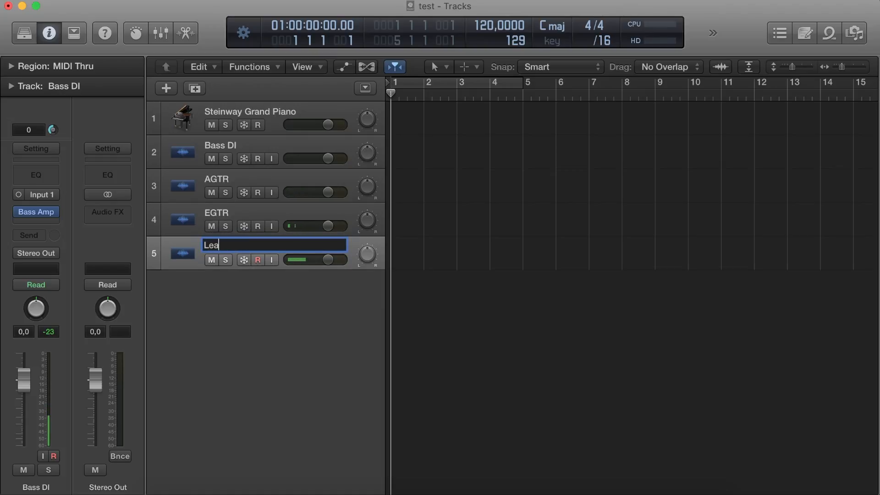
text(d Vocal)
key(Return)
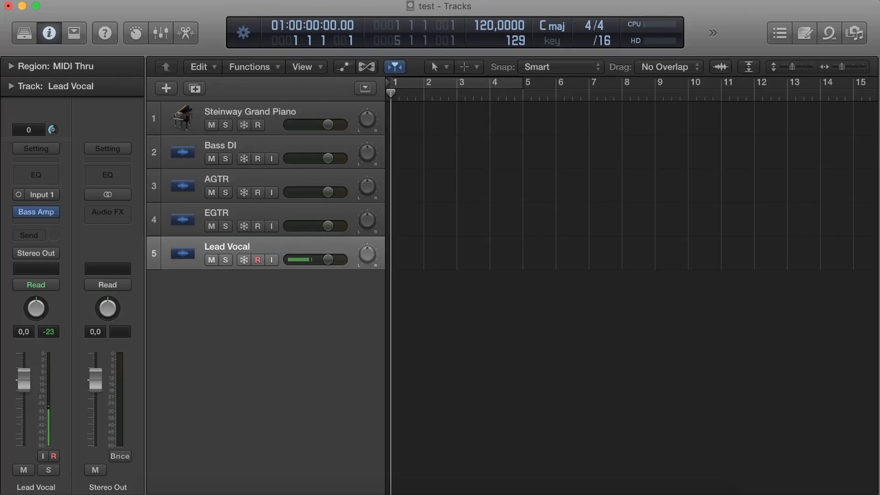
Create a Drummer track in the Rock genre on Output 1 + 2 and move it above the Steinway Grand Piano track
click(258, 120)
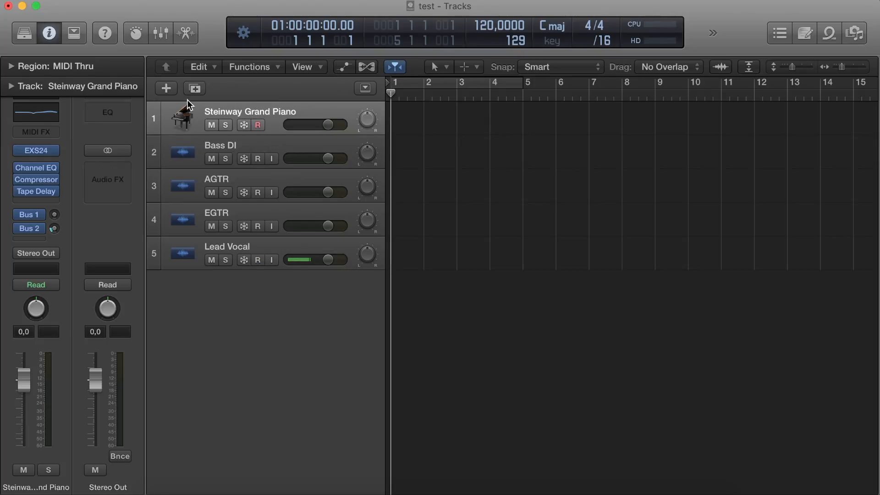
click(167, 89)
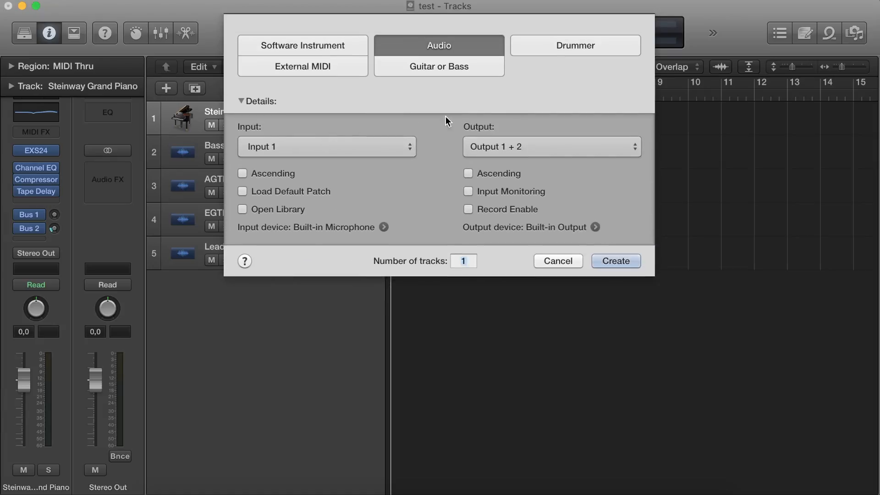
click(537, 55)
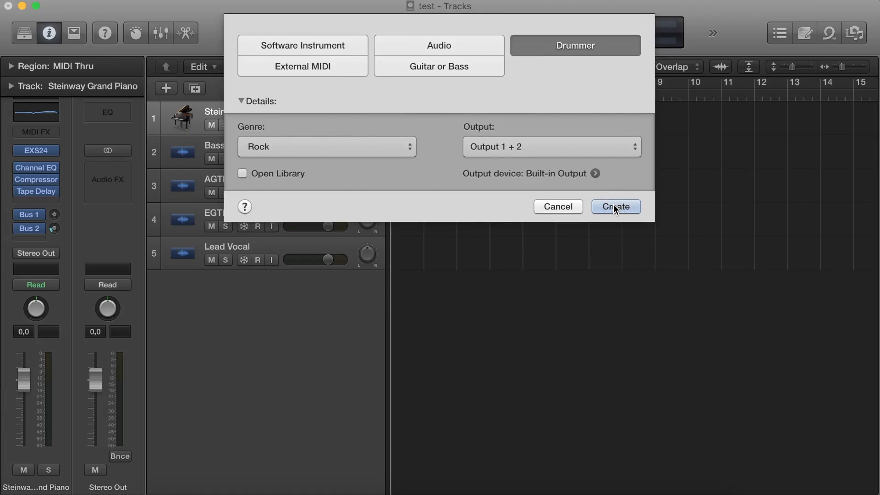
click(613, 204)
drag(251, 154, 258, 119)
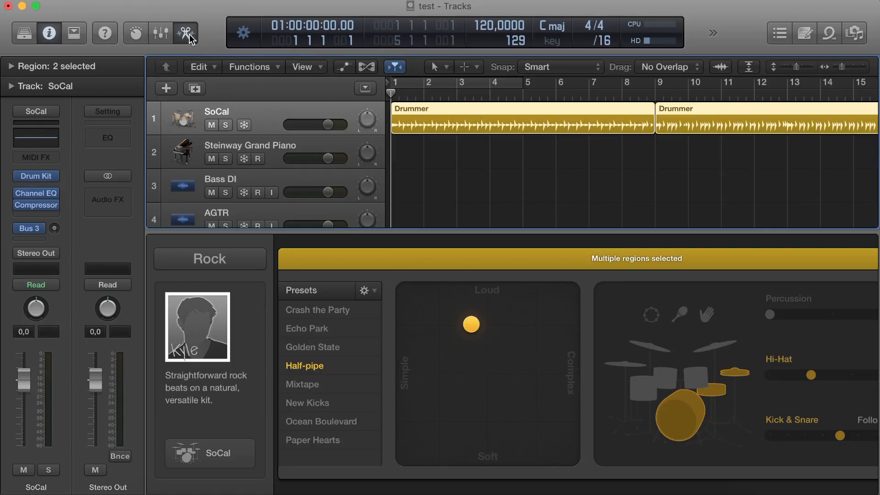
Toggle the Drummer editor from the first Drummer region and leave it hidden so the track list has full height
key(e)
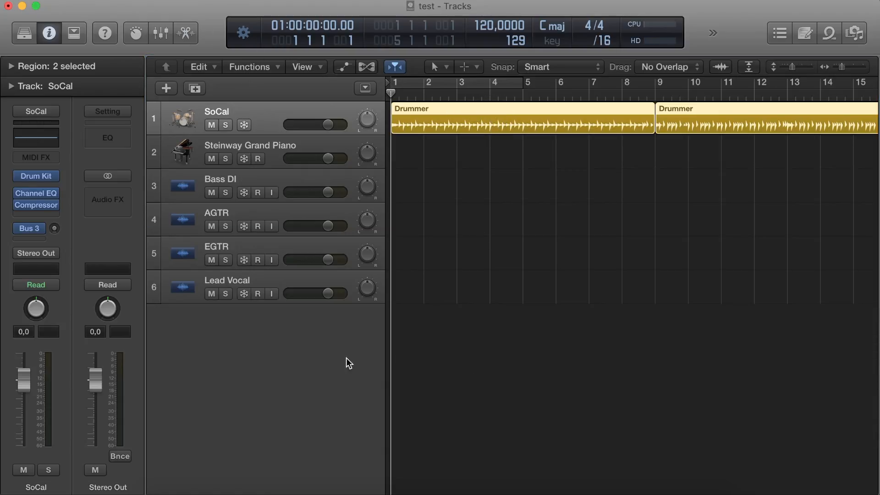
double_click(449, 109)
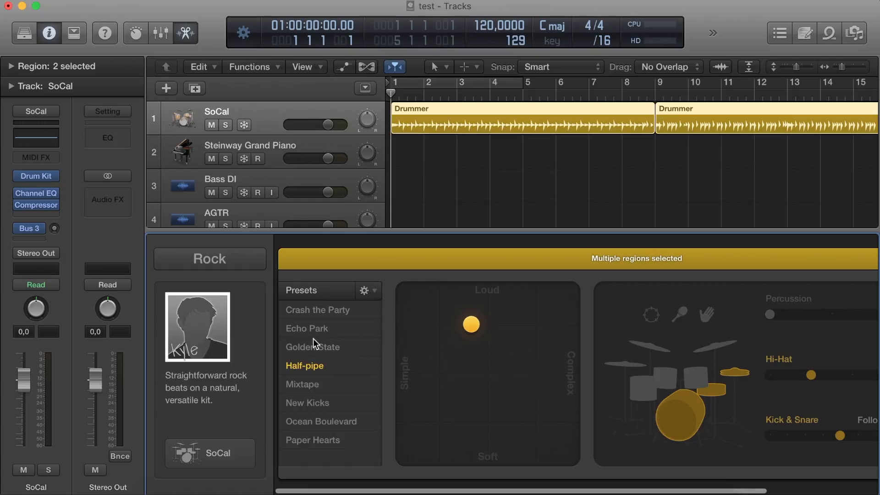
click(465, 106)
key(e)
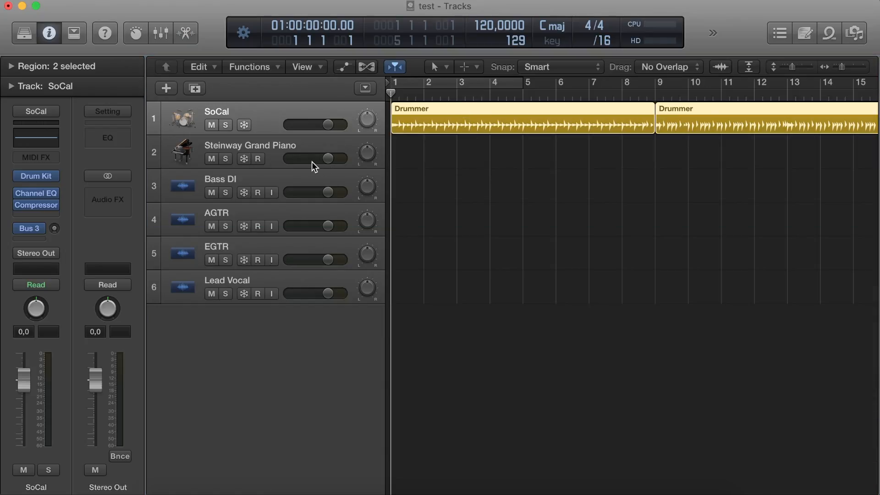
Move the Steinway Grand Piano track down between the EGTR and Lead Vocal tracks
drag(292, 151, 289, 257)
click(261, 280)
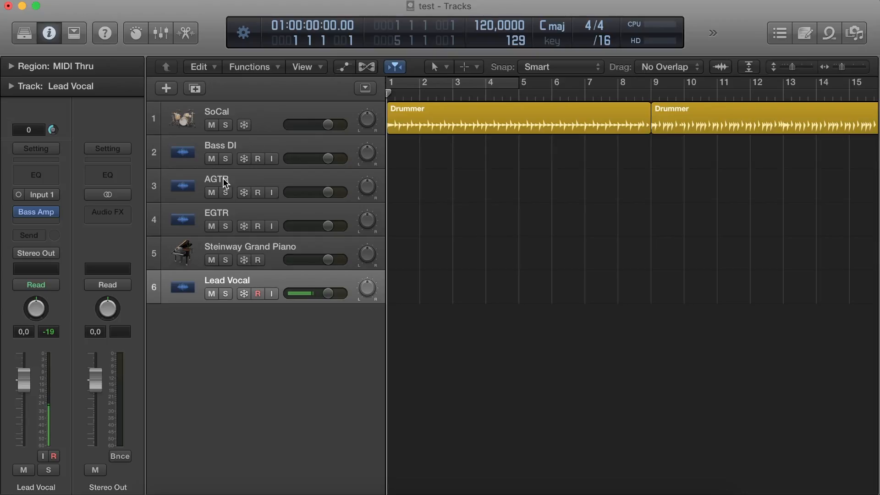
click(255, 249)
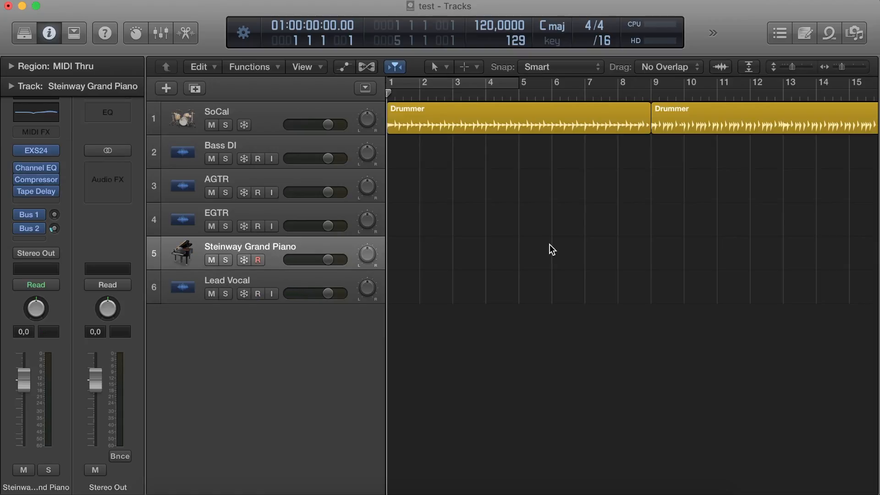
Open the track color palette for the SoCal drum track, place it below the tracks, and color the track bright green
click(276, 111)
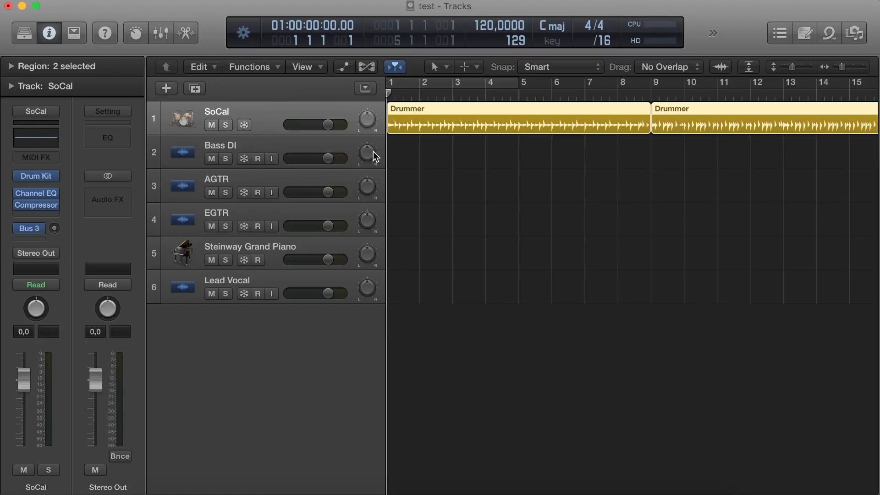
scroll(412, 152, down, 4)
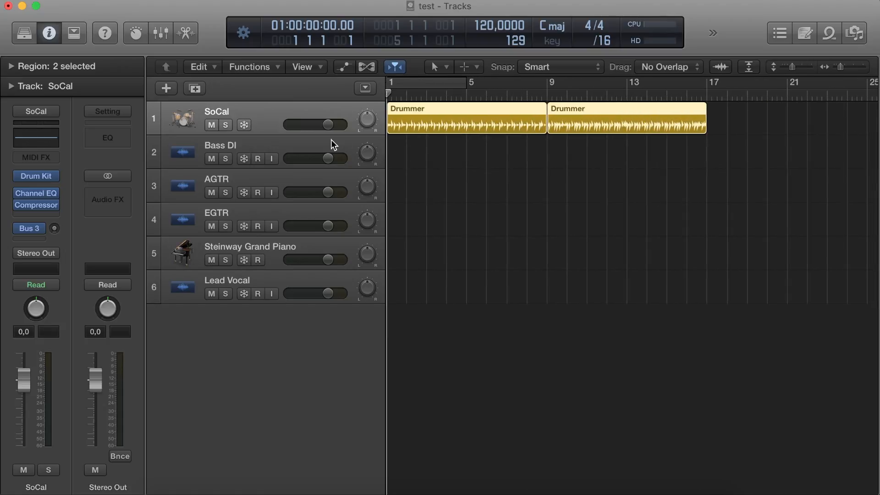
right_click(258, 116)
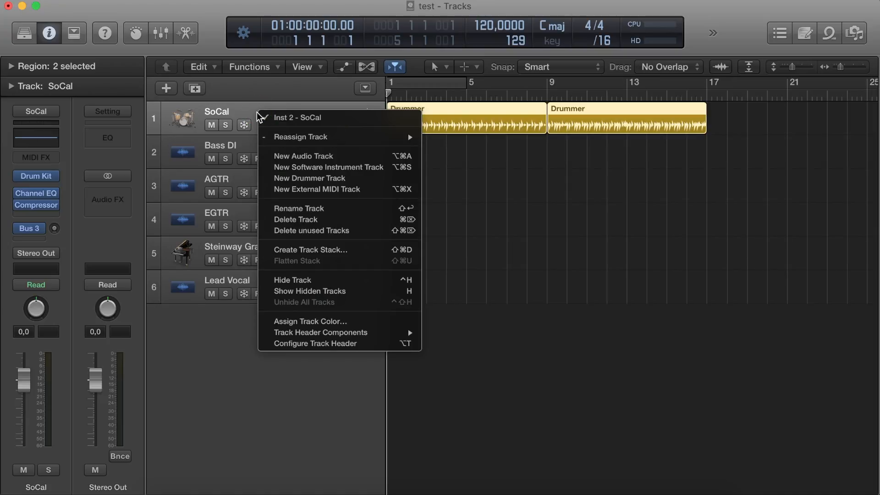
click(341, 321)
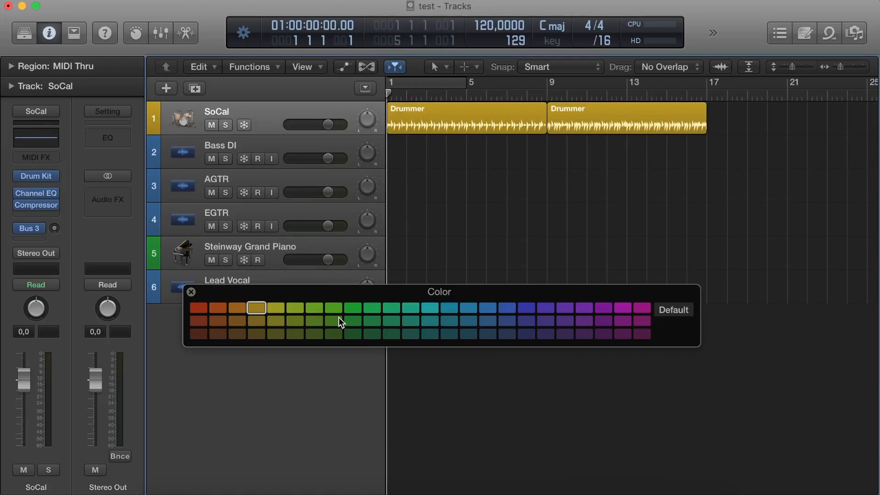
drag(323, 285, 378, 338)
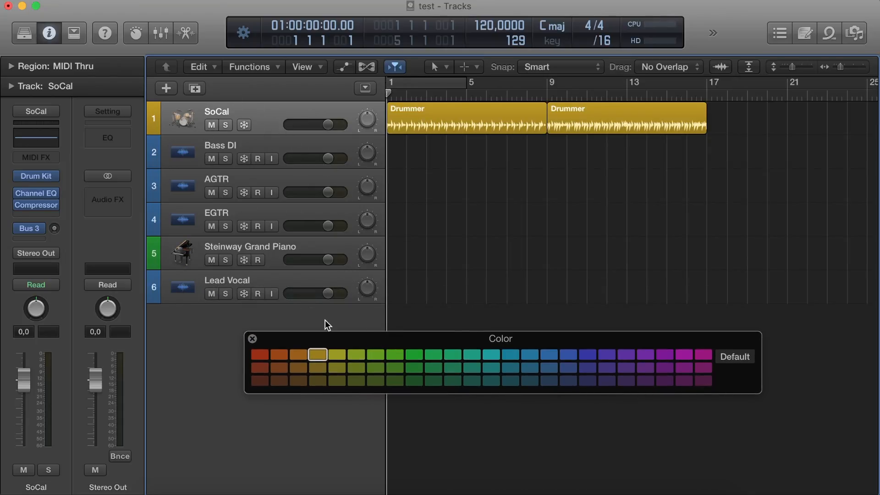
click(395, 354)
click(410, 356)
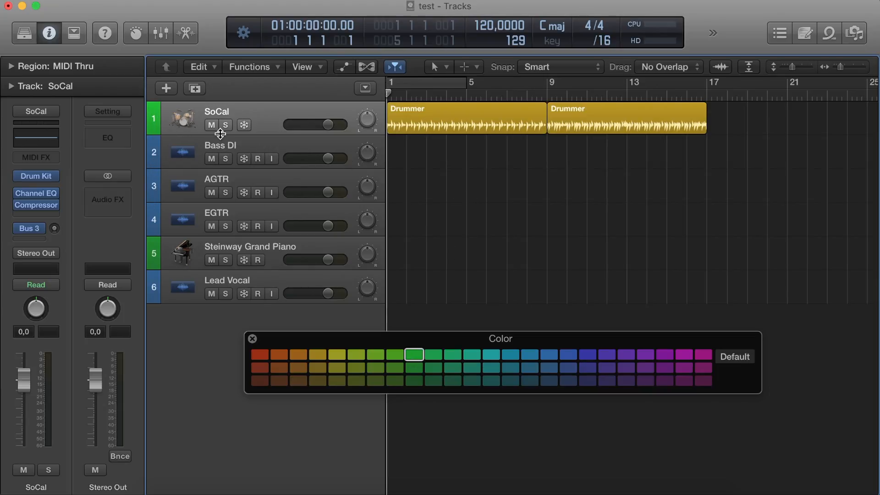
Color the Bass DI track golden yellow
click(230, 149)
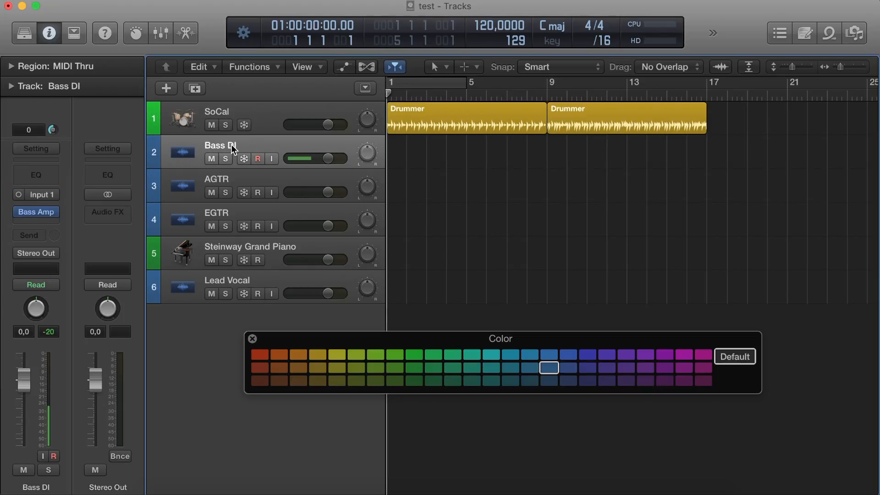
click(299, 355)
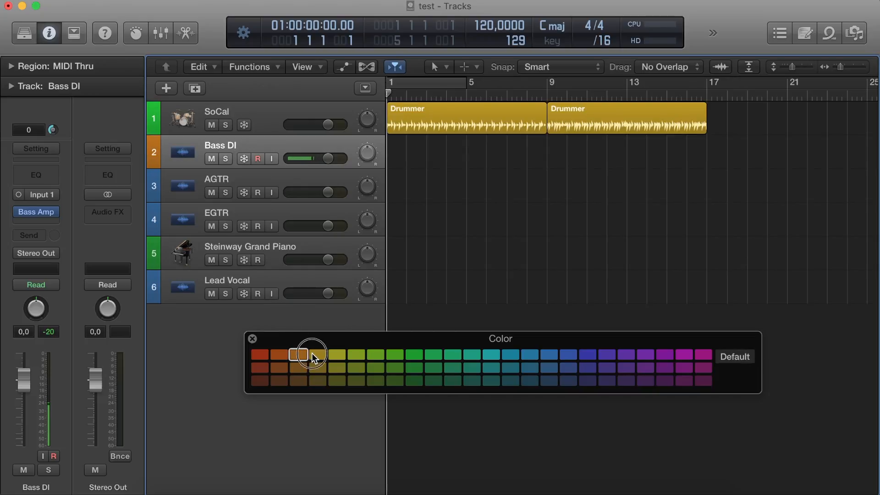
click(316, 356)
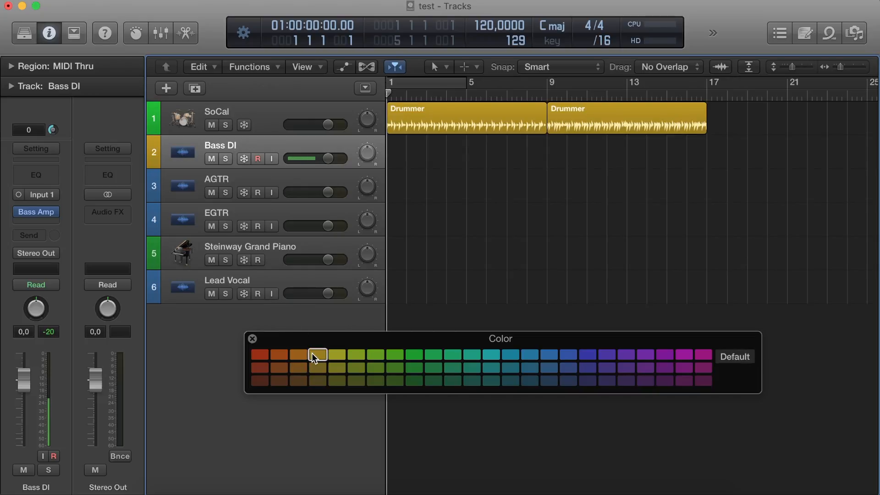
Color the AGTR and EGTR tracks the same light blue
click(223, 179)
click(529, 355)
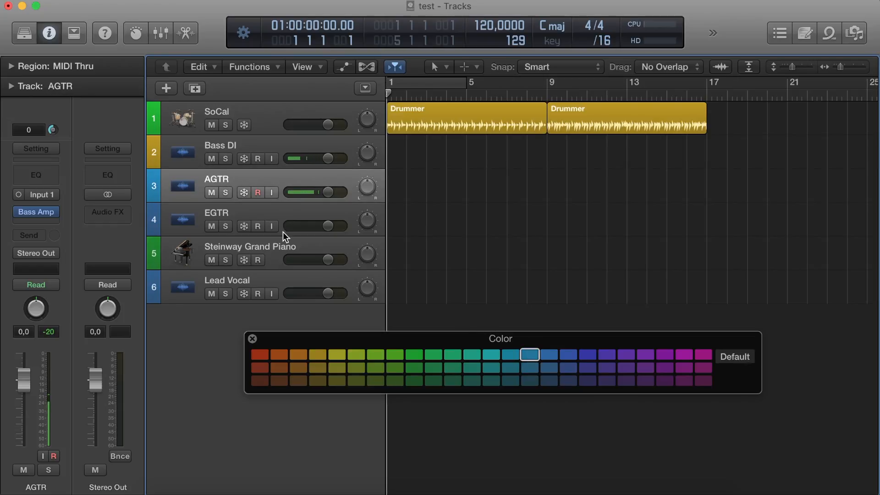
click(252, 212)
click(531, 354)
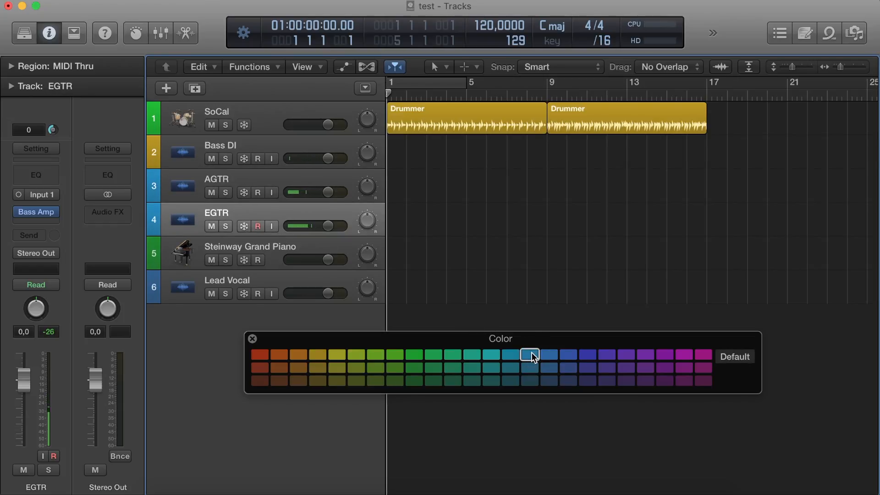
Color the Steinway Grand Piano track purple
click(277, 248)
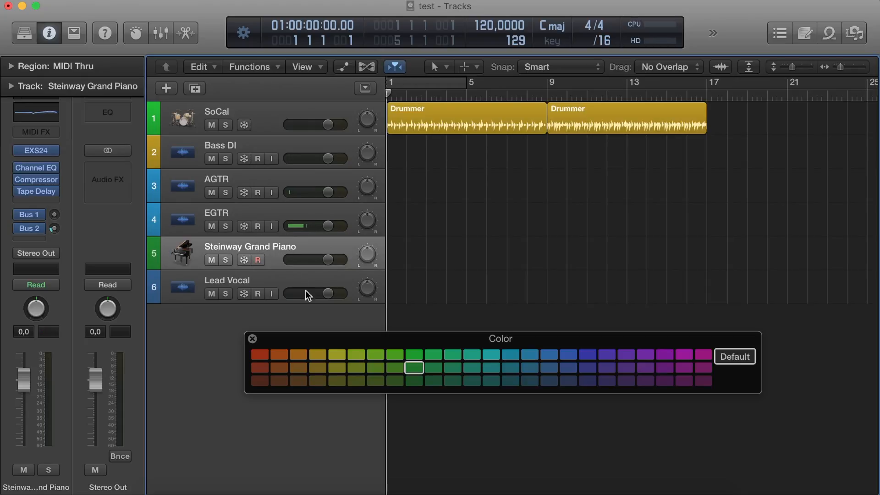
click(644, 356)
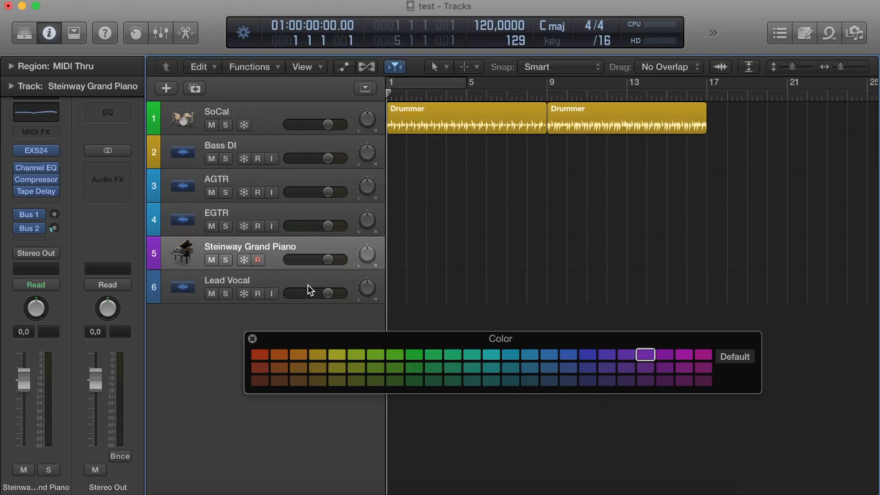
Color the Lead Vocal track red and close the color palette
click(290, 281)
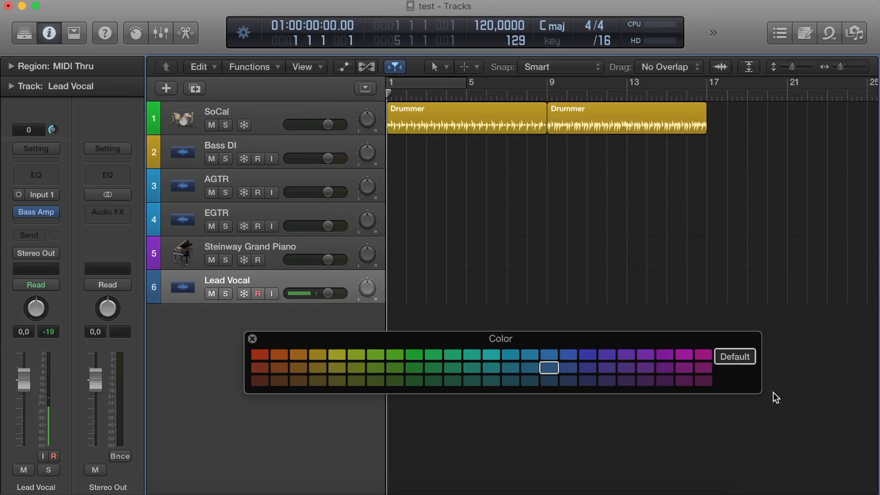
click(257, 358)
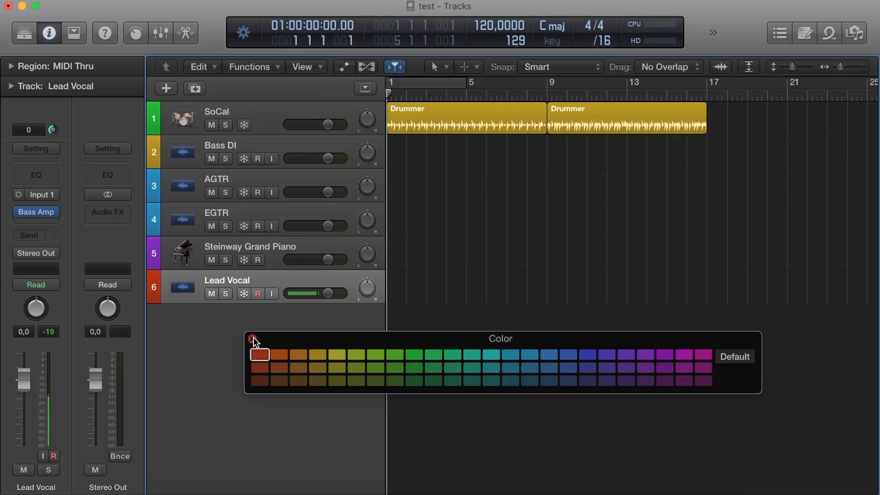
click(252, 339)
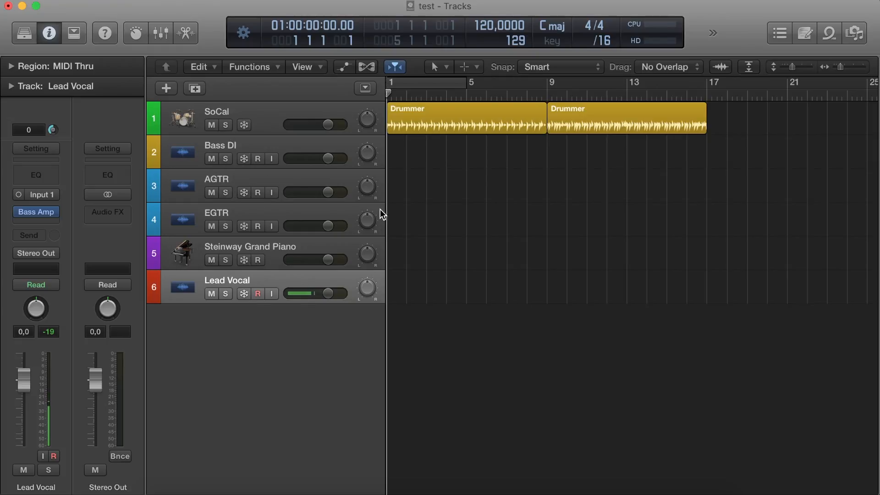
Color both Drummer regions on the SoCal track green, close the color palette and deselect the regions
scroll(503, 212, left, 2)
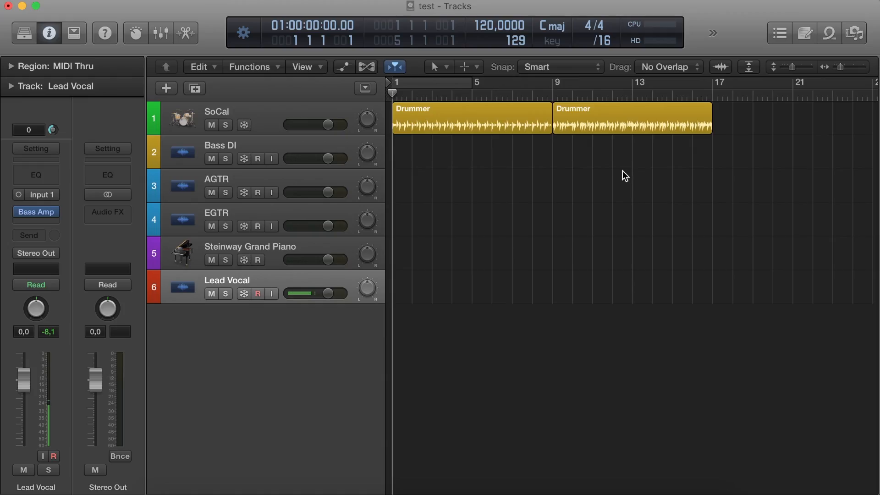
drag(624, 176, 482, 116)
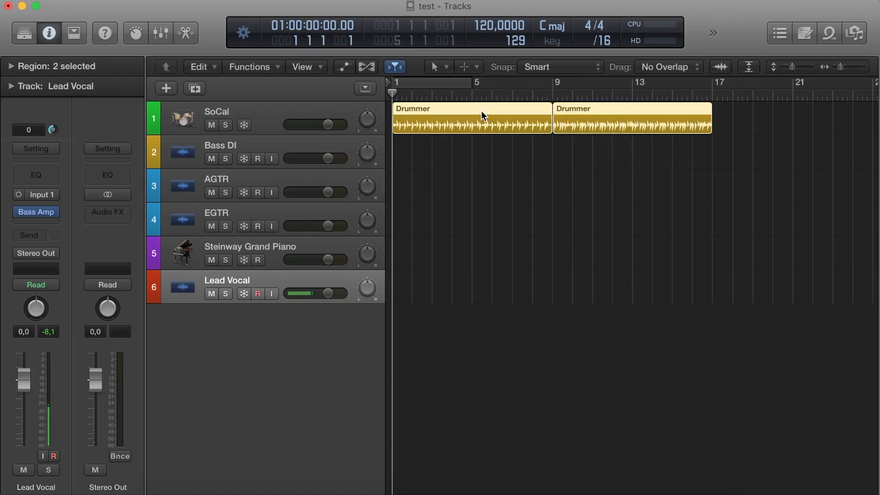
click(74, 33)
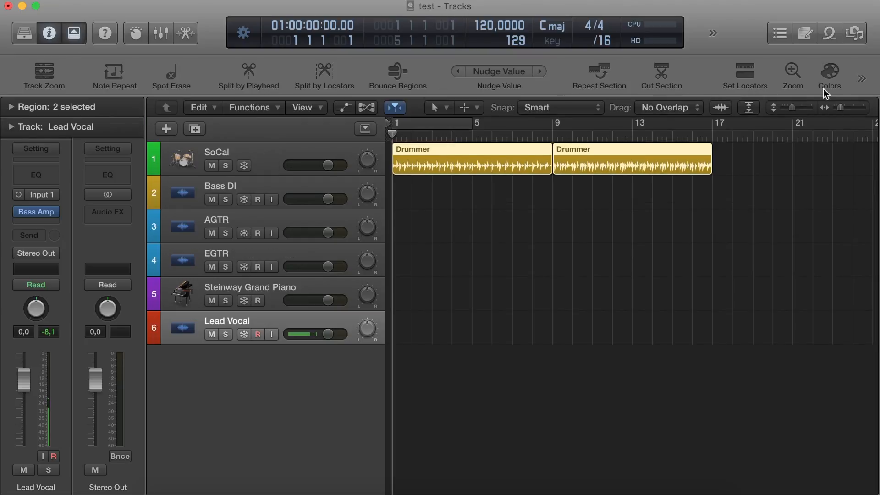
click(828, 76)
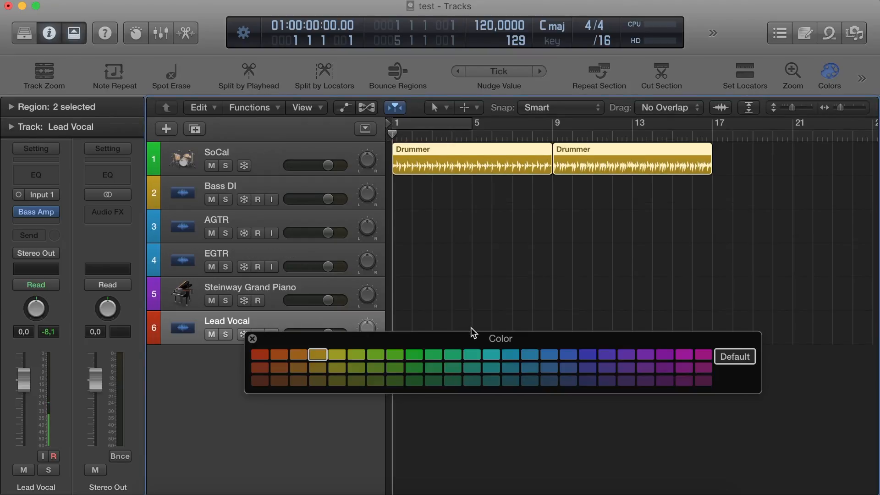
click(392, 357)
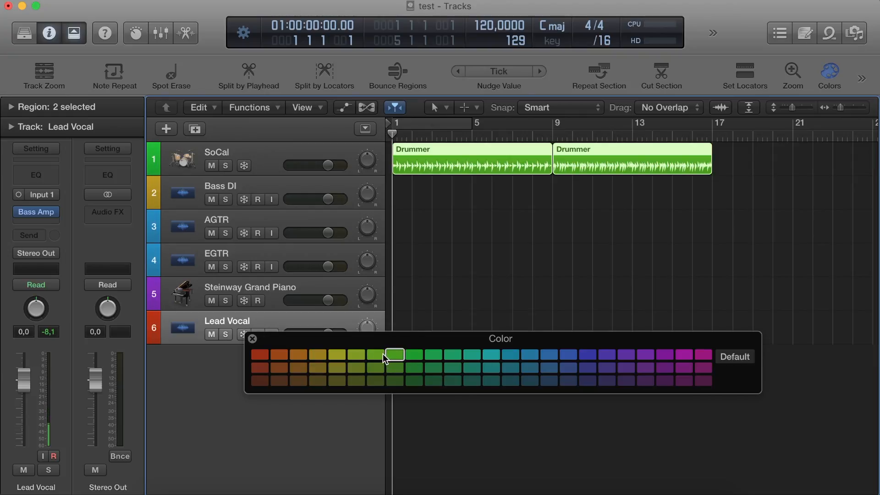
click(253, 339)
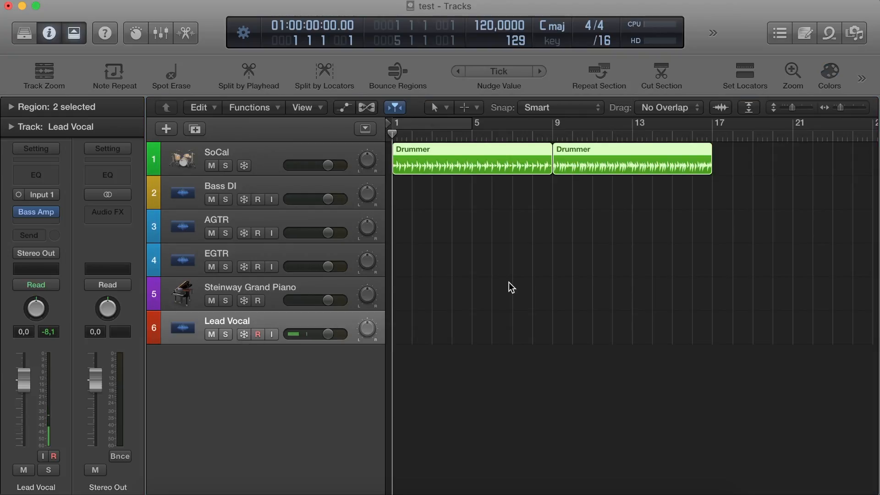
click(509, 282)
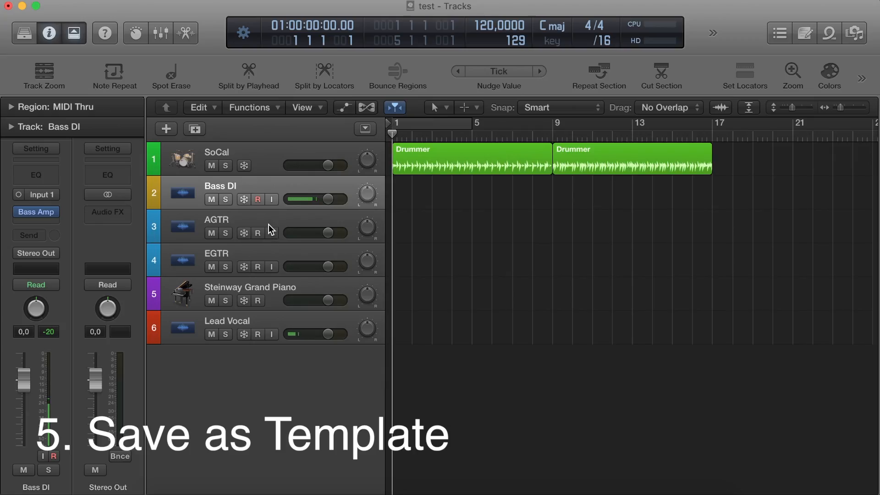
Remove the Bass Amp plug-in from the AGTR track
click(265, 229)
click(254, 245)
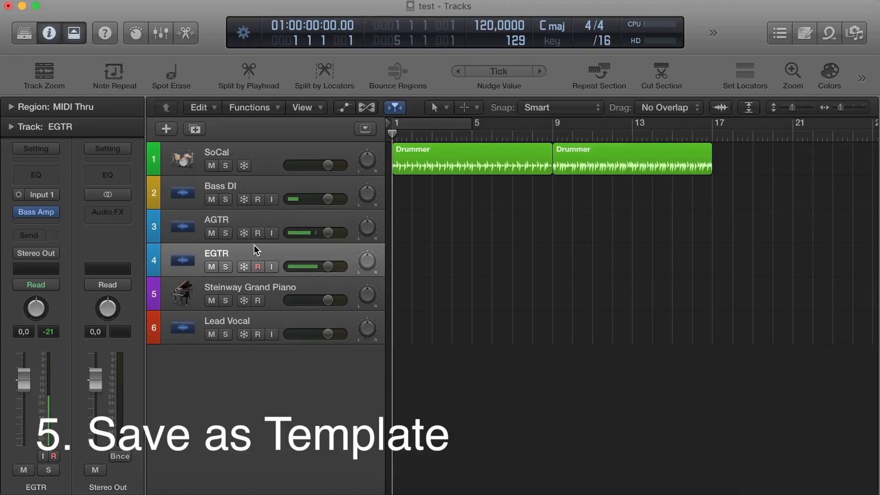
click(242, 215)
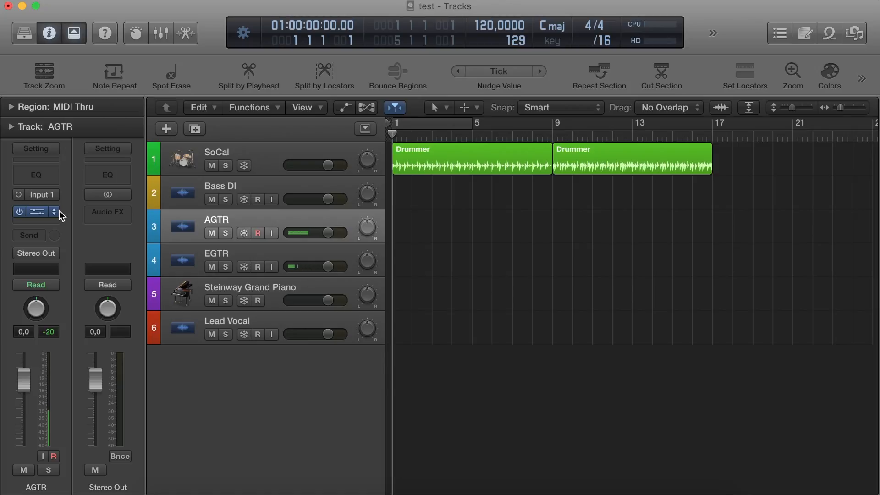
click(55, 212)
Remove the Bass Amp plug-in from the EGTR track
click(243, 256)
click(245, 259)
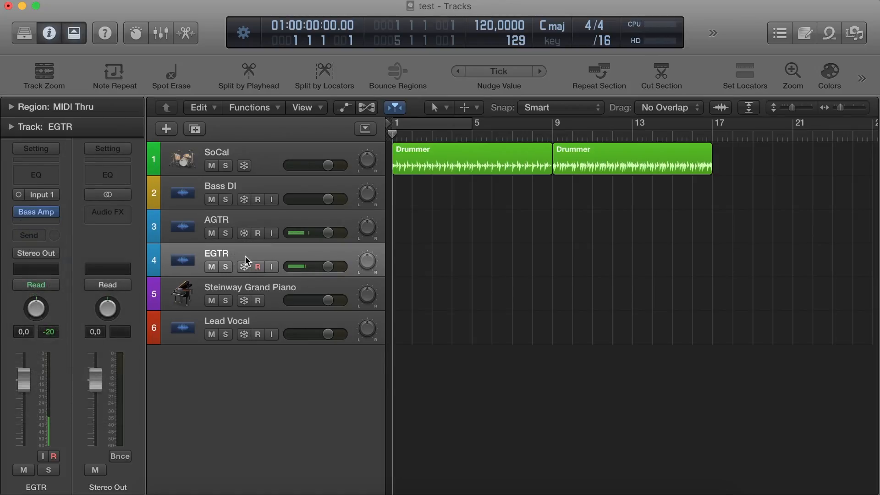
click(55, 213)
click(44, 230)
Check the Steinway Grand Piano track's plug-ins and remove the Bass Amp plug-in from the Lead Vocal track
click(235, 289)
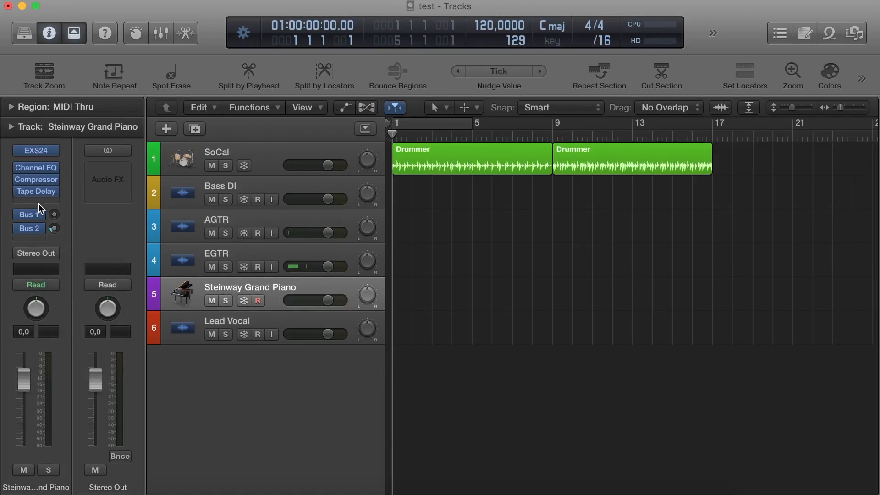
click(228, 321)
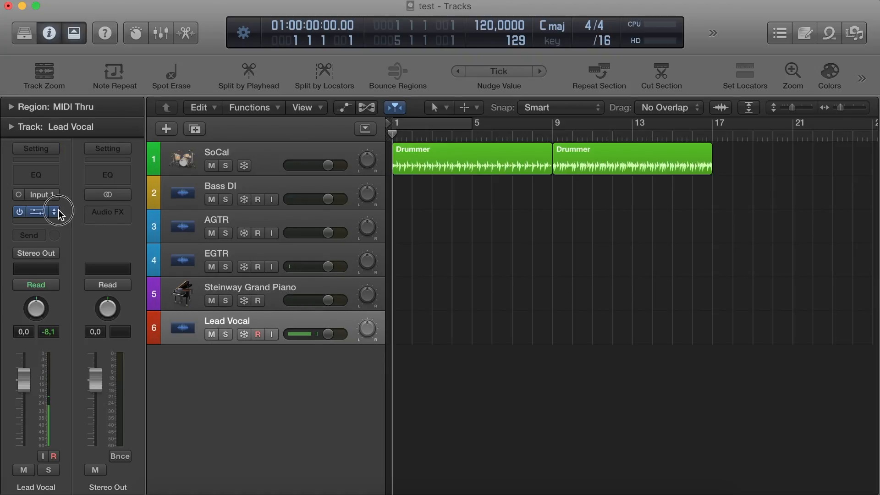
click(55, 212)
click(46, 228)
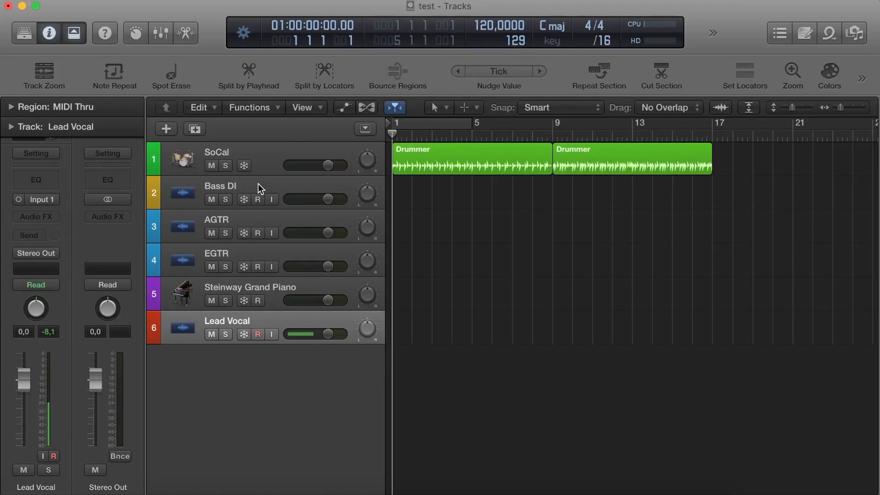
Save the project as a template named "Songwriter Template" in the Project Templates folder
click(257, 188)
click(229, 156)
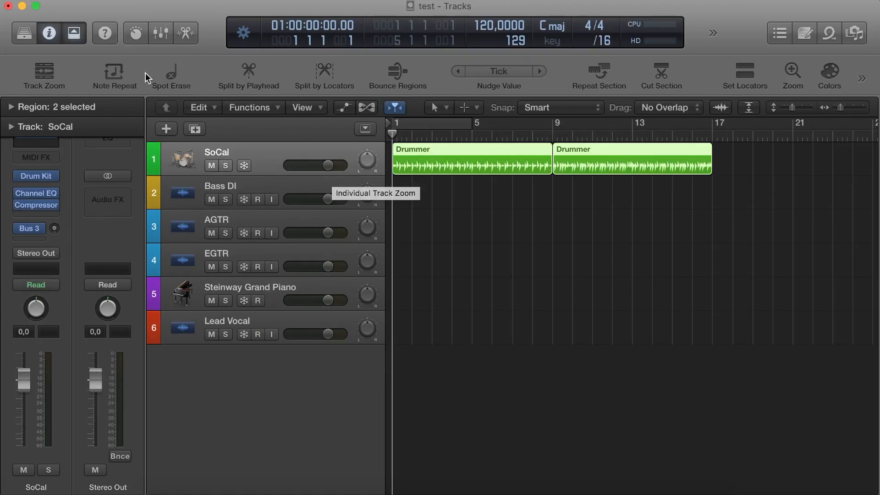
click(121, 1)
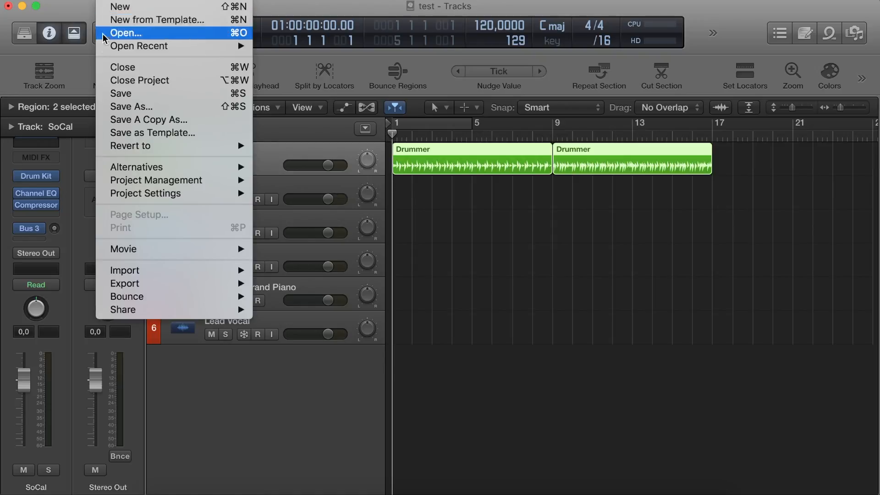
click(131, 134)
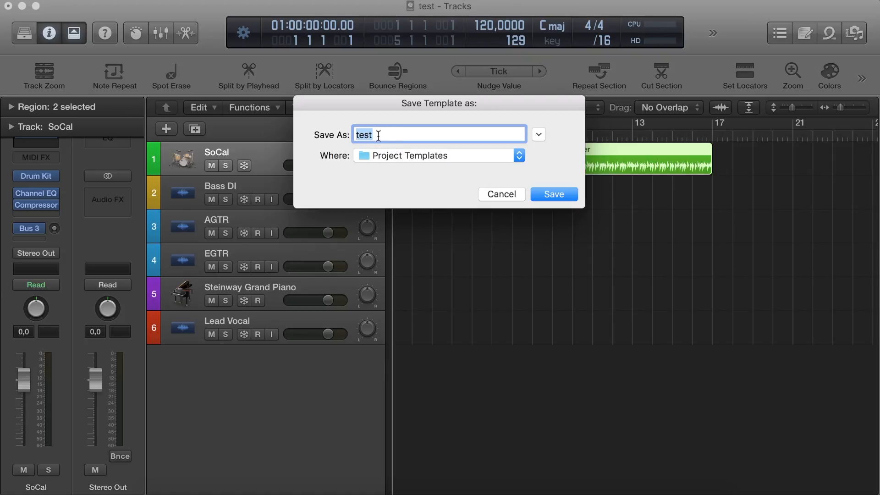
text(ongwriter Template)
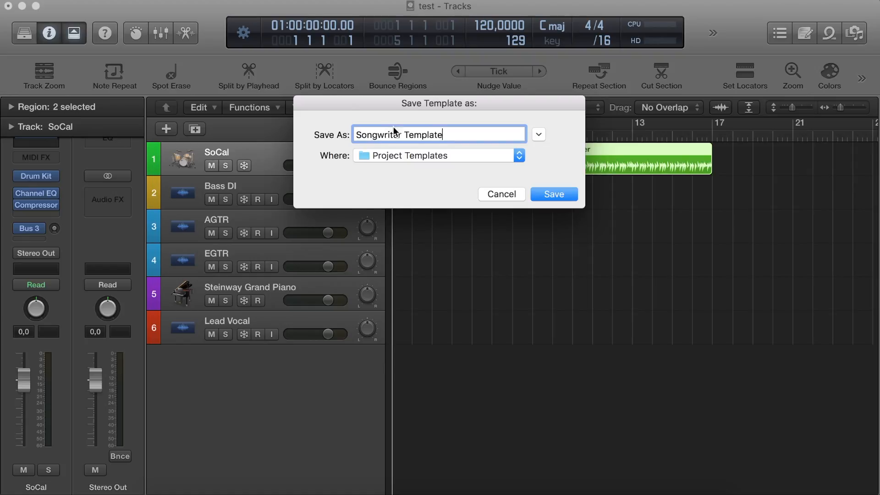
click(542, 194)
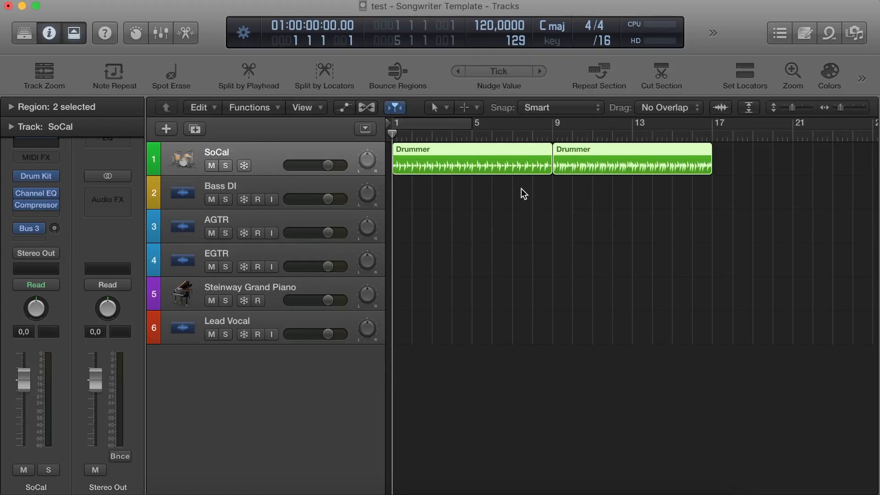
Close the current project and create a new project from the Songwriter Template in My Templates
click(111, 3)
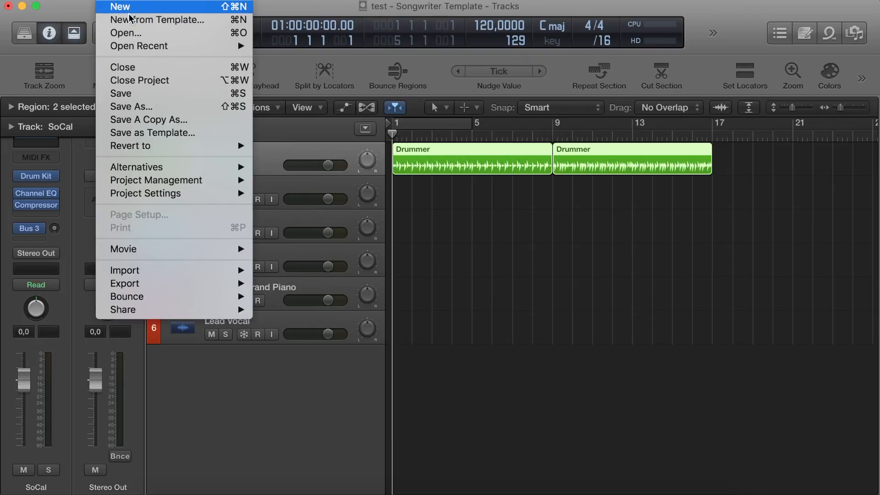
click(143, 19)
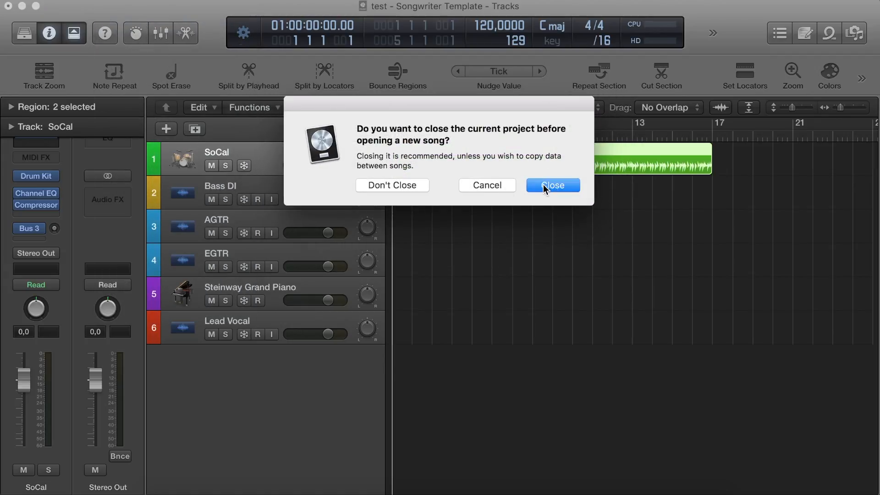
click(543, 185)
click(409, 181)
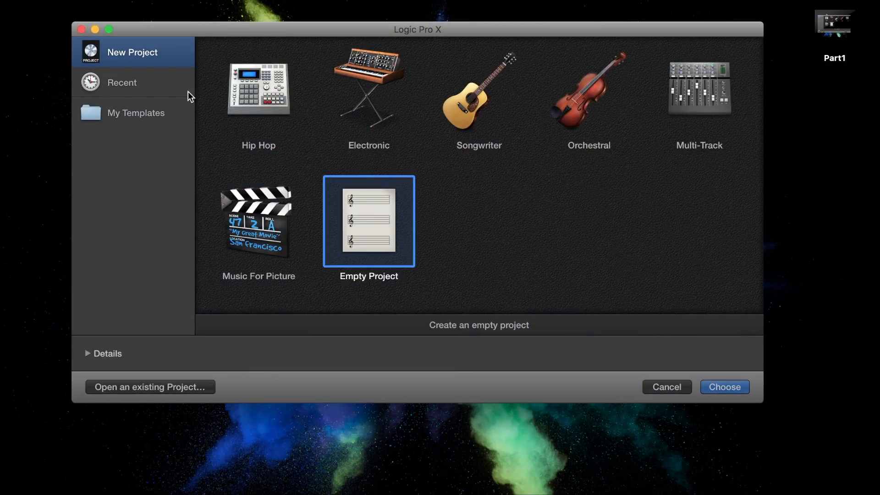
click(138, 114)
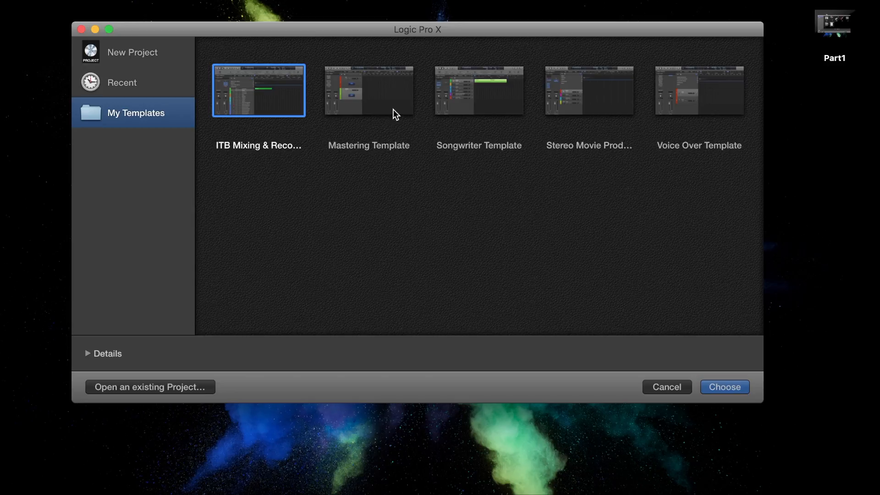
click(488, 87)
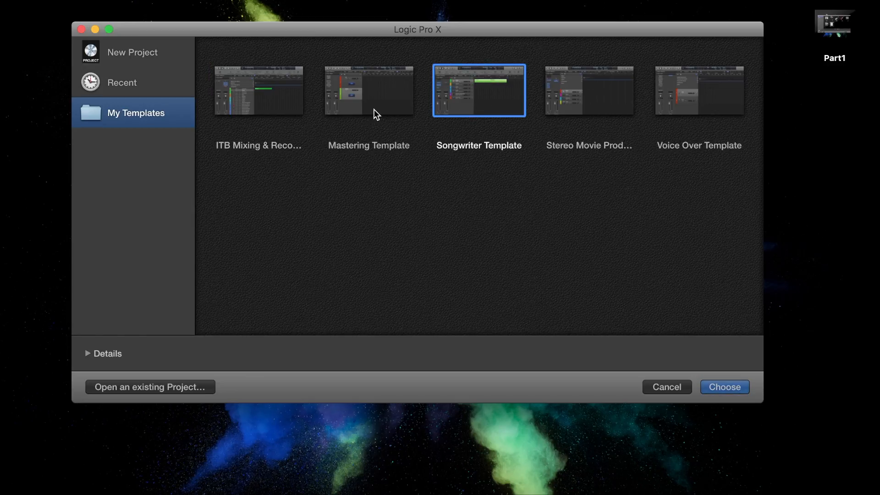
double_click(459, 100)
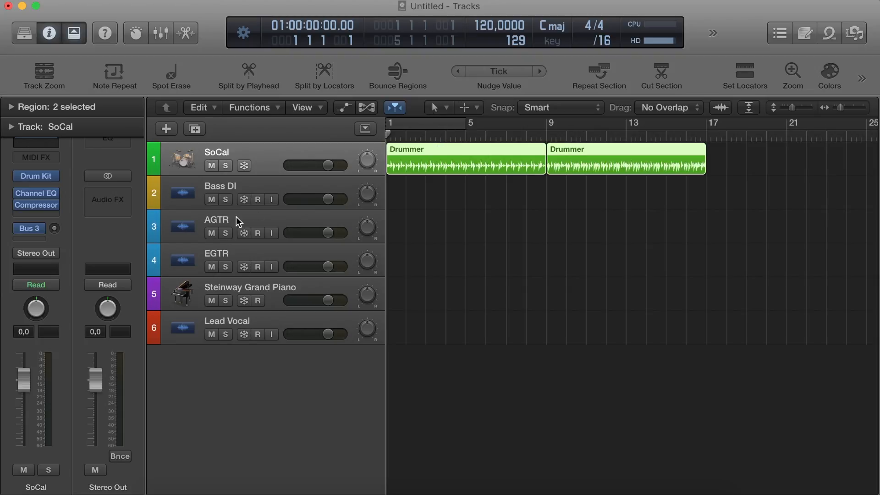
Turn on input monitoring for the Bass DI track and choose Input 1 as its input
click(268, 200)
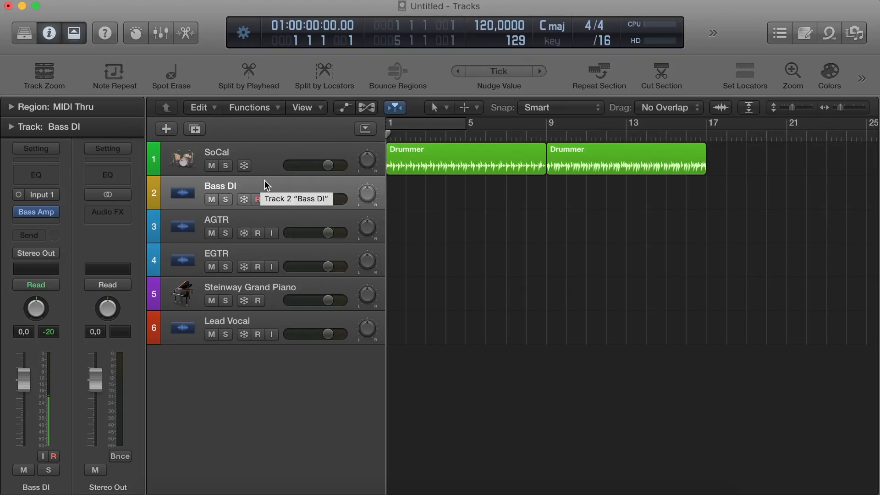
click(272, 200)
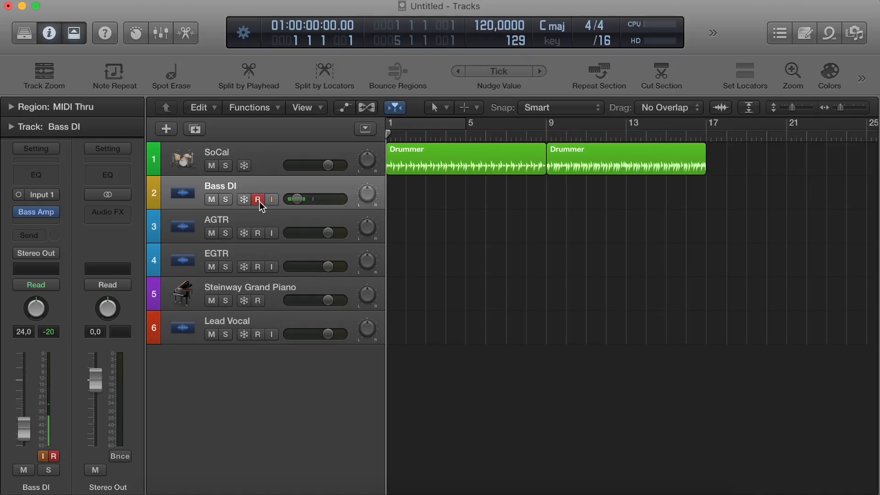
click(55, 195)
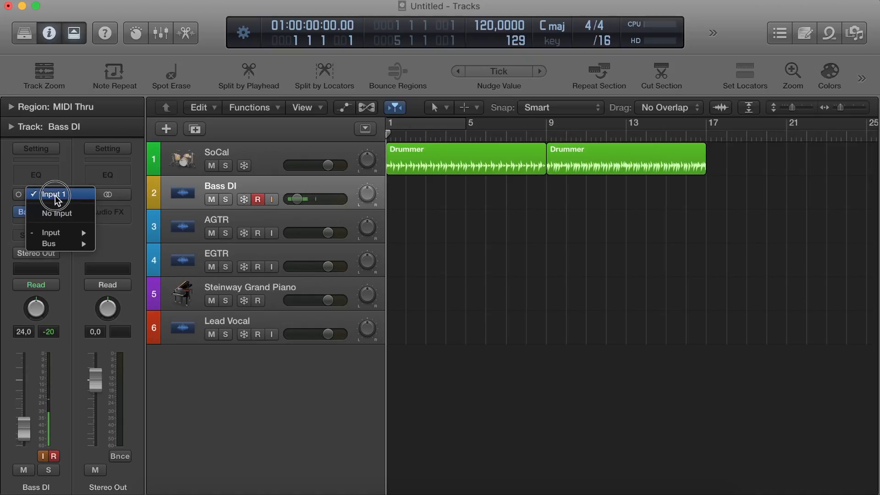
click(55, 196)
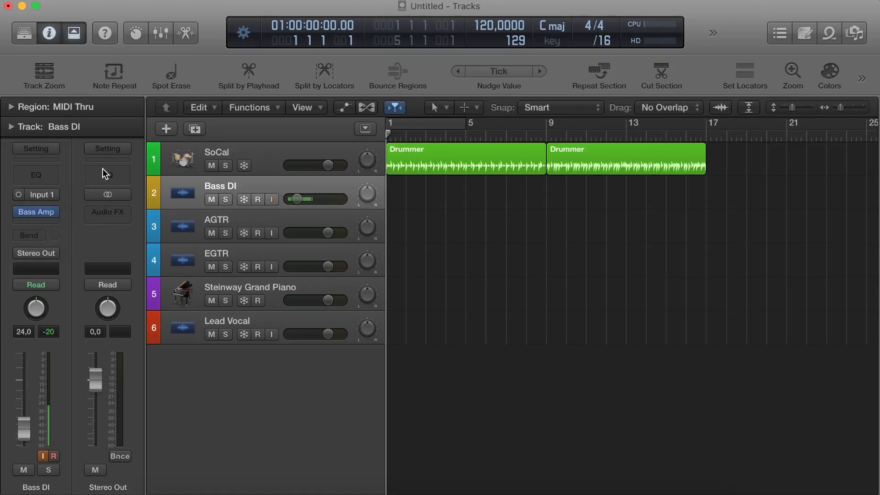